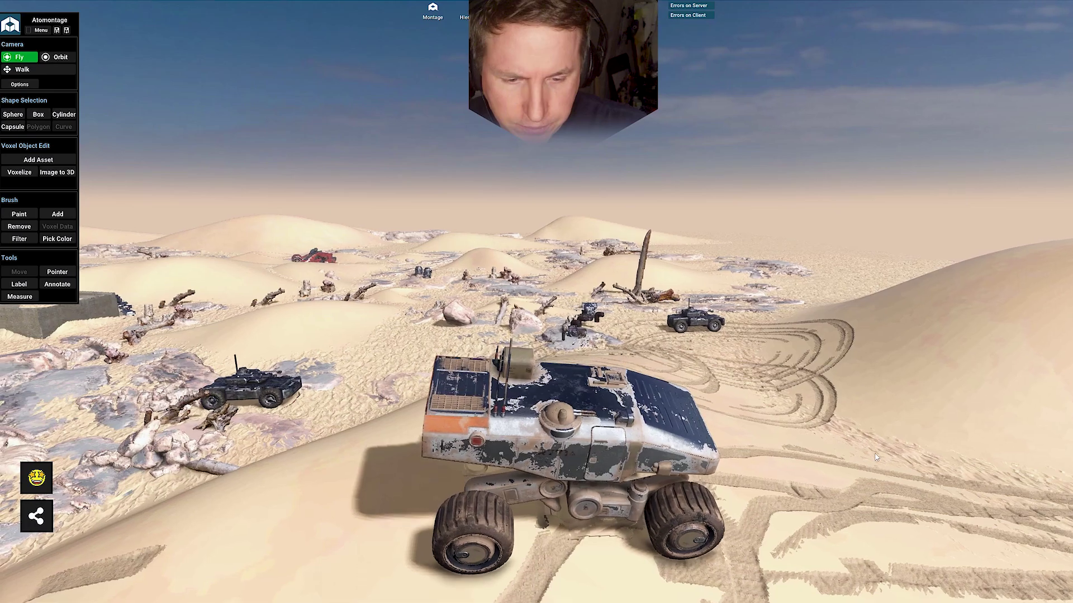
# Activate the Remove brush on the rocky sand patch and set its remove type to Hardness
pyautogui.press('w')
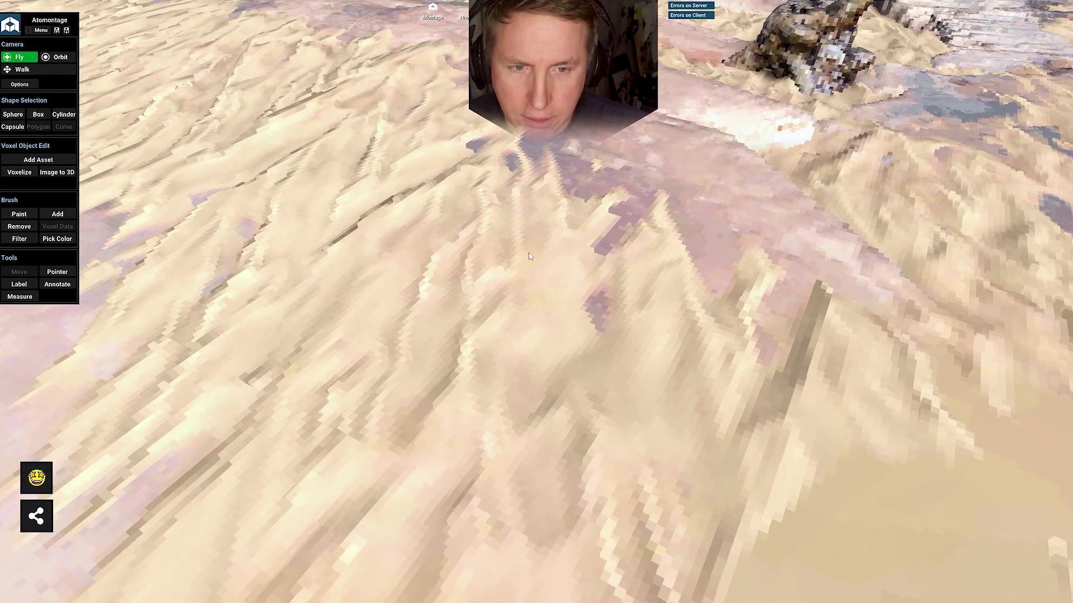
pyautogui.moveTo(530, 252); pyautogui.dragTo(336, 243, button='right')
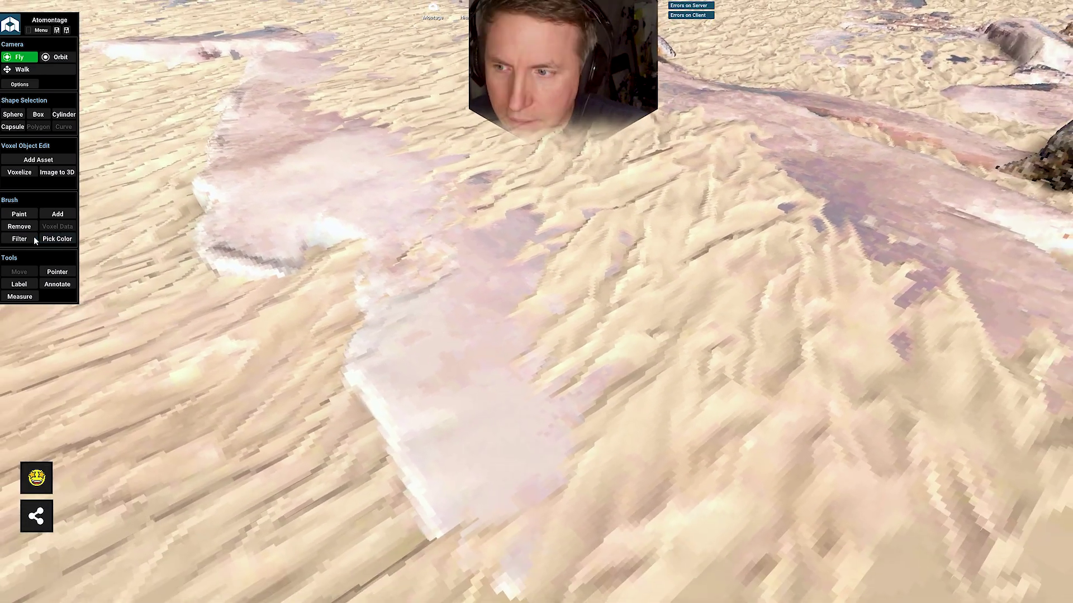
pyautogui.click(27, 231)
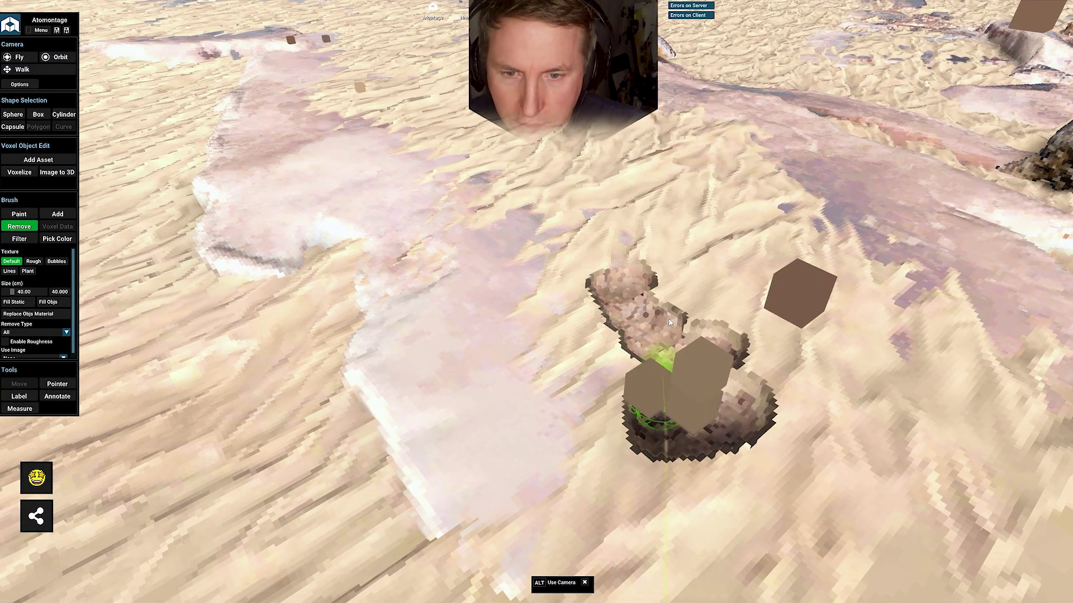
pyautogui.click(30, 333)
pyautogui.click(23, 349)
# Enlarge the Remove brush to 120.88 cm and clear the sand around and on top of the pale rock slab
pyautogui.moveTo(593, 361)
pyautogui.mouseDown()
pyautogui.moveTo(548, 340)
pyautogui.moveTo(606, 335)
pyautogui.moveTo(568, 198)
pyautogui.mouseUp()
pyautogui.moveTo(547, 340)
pyautogui.mouseDown()
pyautogui.moveTo(601, 469)
pyautogui.moveTo(599, 427)
pyautogui.moveTo(327, 427)
pyautogui.moveTo(397, 347)
pyautogui.moveTo(528, 373)
pyautogui.moveTo(575, 311)
pyautogui.moveTo(510, 307)
pyautogui.moveTo(668, 262)
pyautogui.moveTo(832, 452)
pyautogui.moveTo(626, 233)
pyautogui.moveTo(534, 318)
pyautogui.mouseUp()
pyautogui.scroll(3, 510, 307)
pyautogui.moveTo(12, 291); pyautogui.dragTo(24, 291)
pyautogui.moveTo(24, 292); pyautogui.dragTo(29, 292)
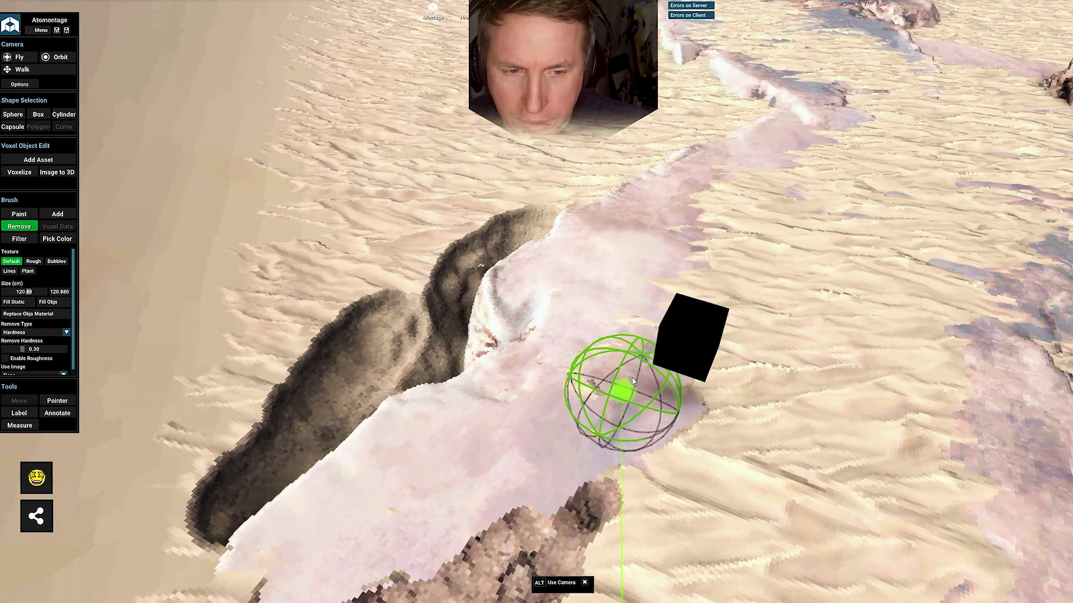
pyautogui.moveTo(633, 381)
pyautogui.mouseDown()
pyautogui.moveTo(694, 335)
pyautogui.moveTo(761, 187)
pyautogui.moveTo(723, 383)
pyautogui.moveTo(782, 301)
pyautogui.moveTo(853, 324)
pyautogui.moveTo(550, 173)
pyautogui.mouseUp()
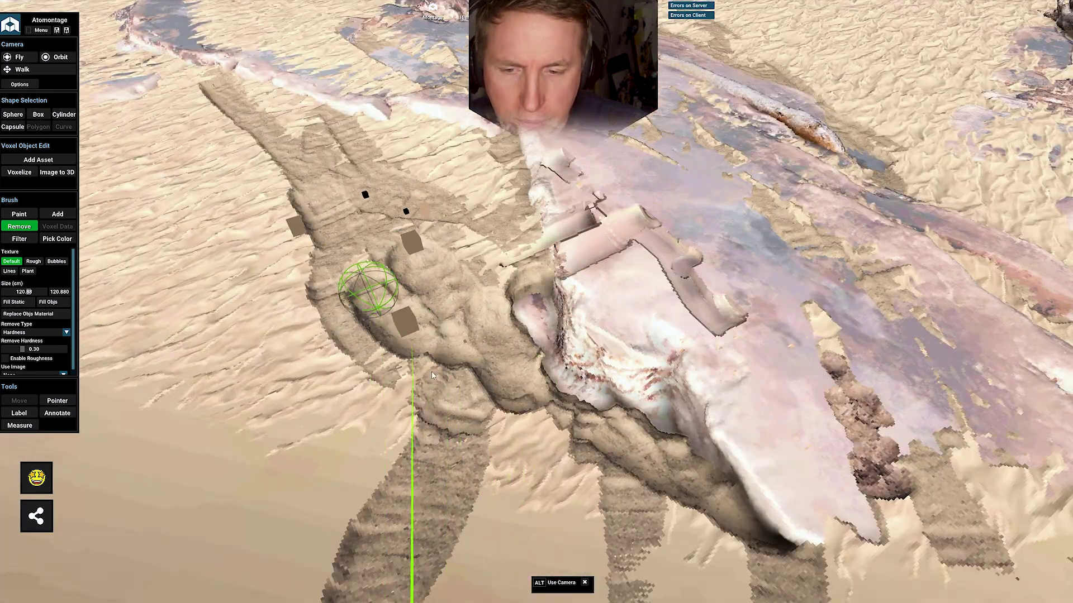
pyautogui.moveTo(464, 294); pyautogui.dragTo(550, 337)
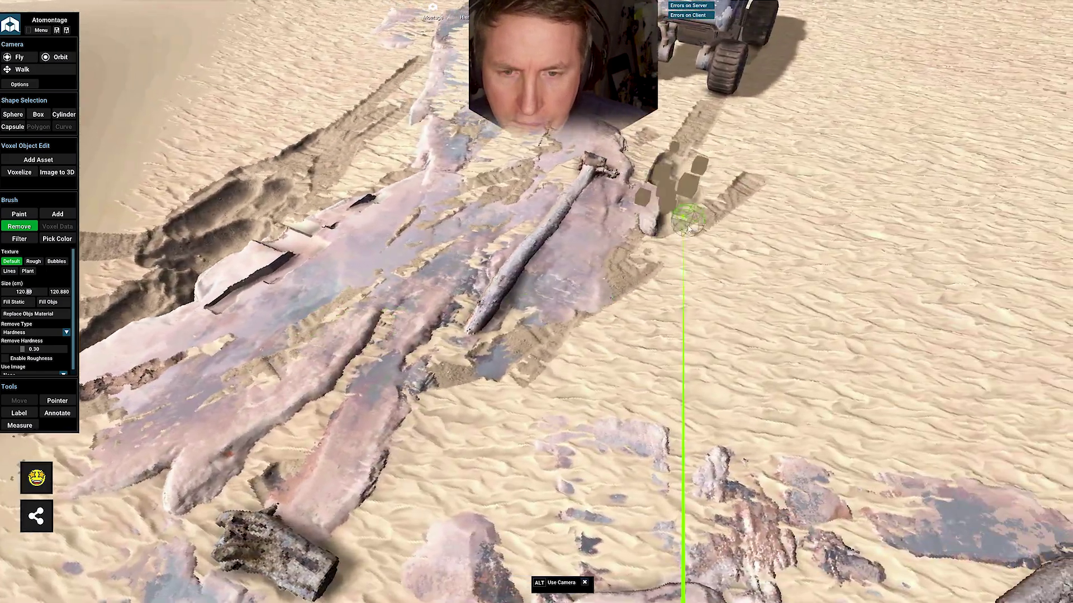
pyautogui.keyDown('alt'); pyautogui.moveTo(689, 228); pyautogui.dragTo(661, 317); pyautogui.keyUp('alt')
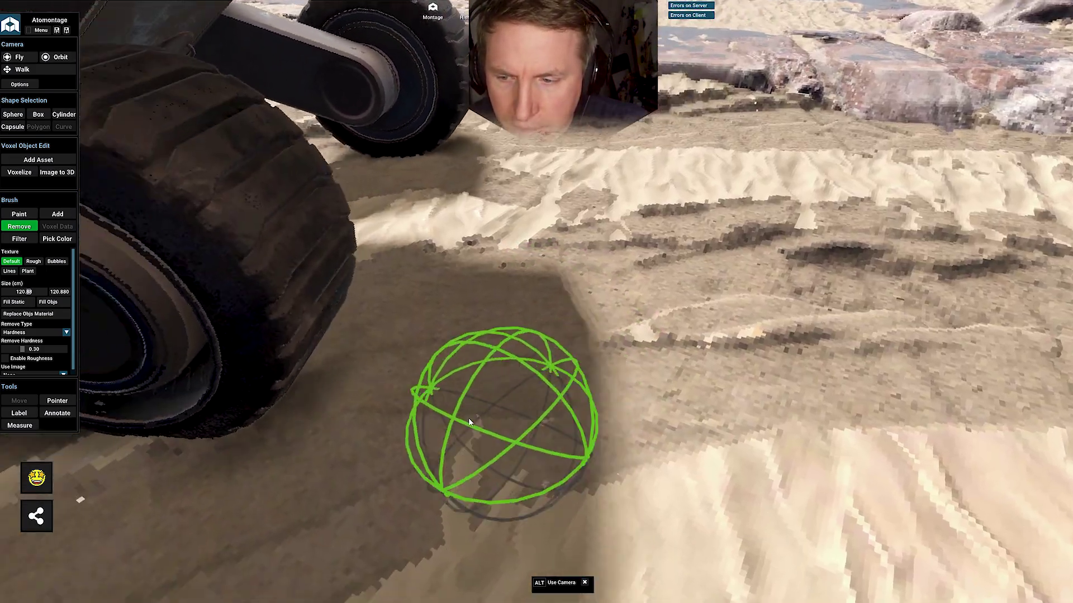
# Place a box selection at the foot of the large dune, then move and rotate it into the slope
pyautogui.press('s')
pyautogui.press('s')
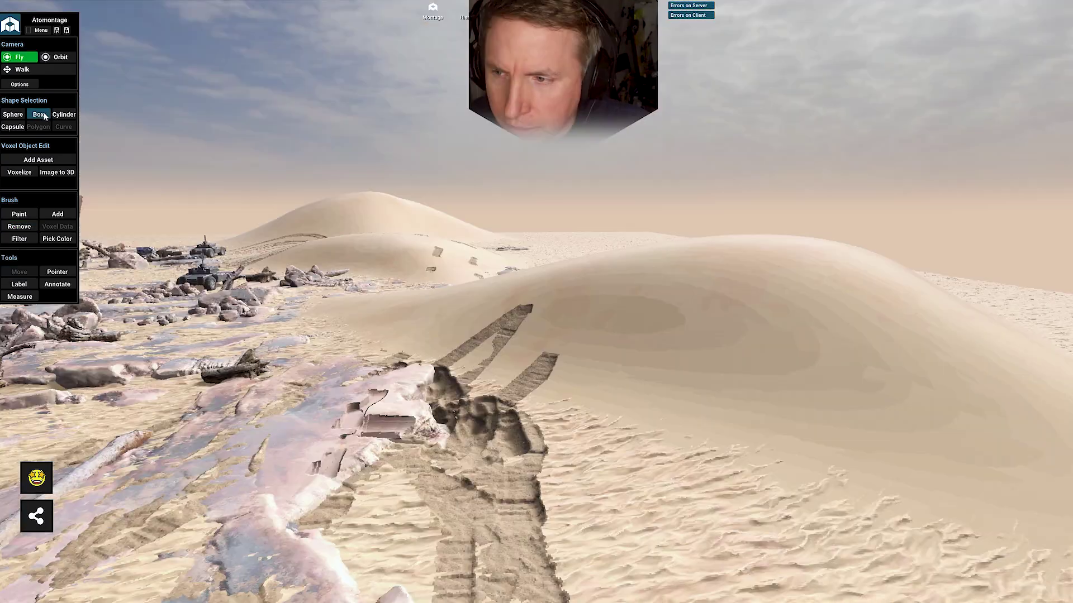
pyautogui.click(45, 116)
pyautogui.press('d')
pyautogui.moveTo(538, 306); pyautogui.dragTo(511, 298, button='right')
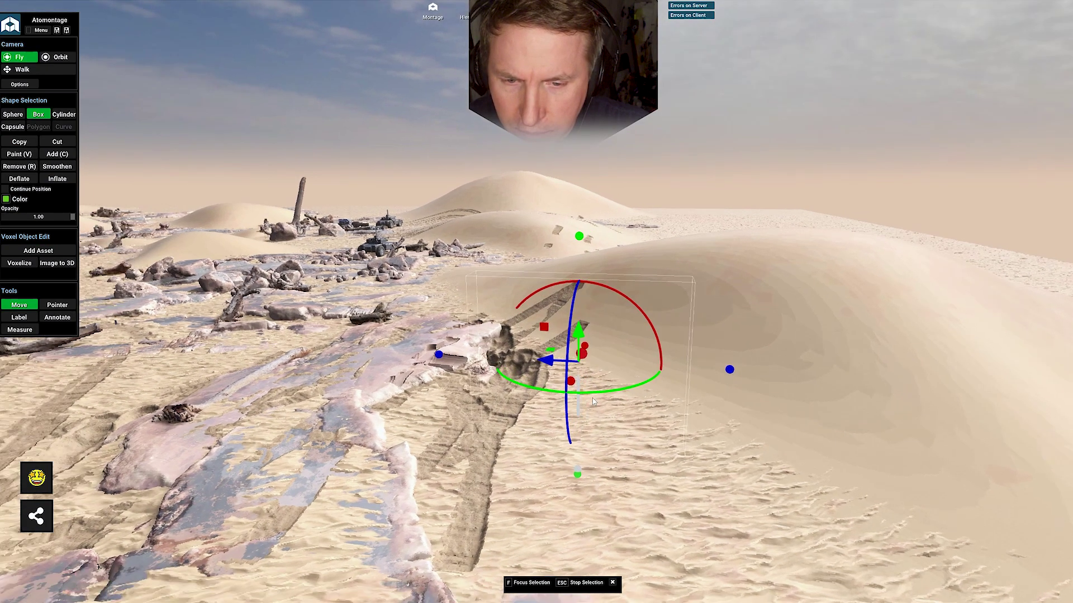
pyautogui.press('d')
pyautogui.moveTo(592, 398); pyautogui.dragTo(526, 322, button='right')
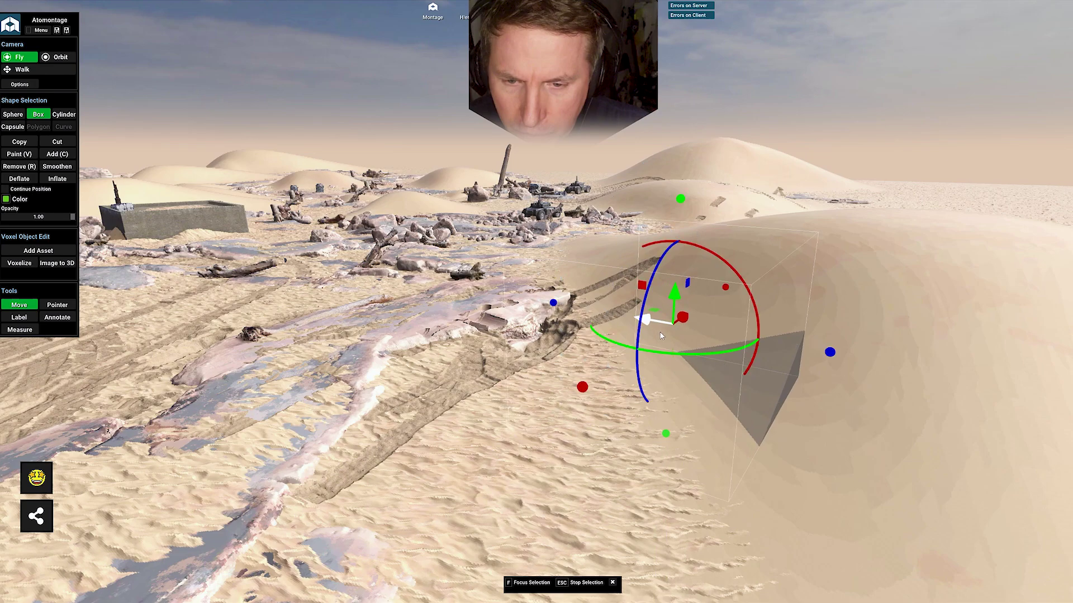
pyautogui.moveTo(656, 319); pyautogui.dragTo(738, 257)
pyautogui.moveTo(648, 339)
pyautogui.mouseDown()
pyautogui.moveTo(666, 340)
pyautogui.moveTo(652, 340)
pyautogui.moveTo(653, 322)
pyautogui.mouseUp()
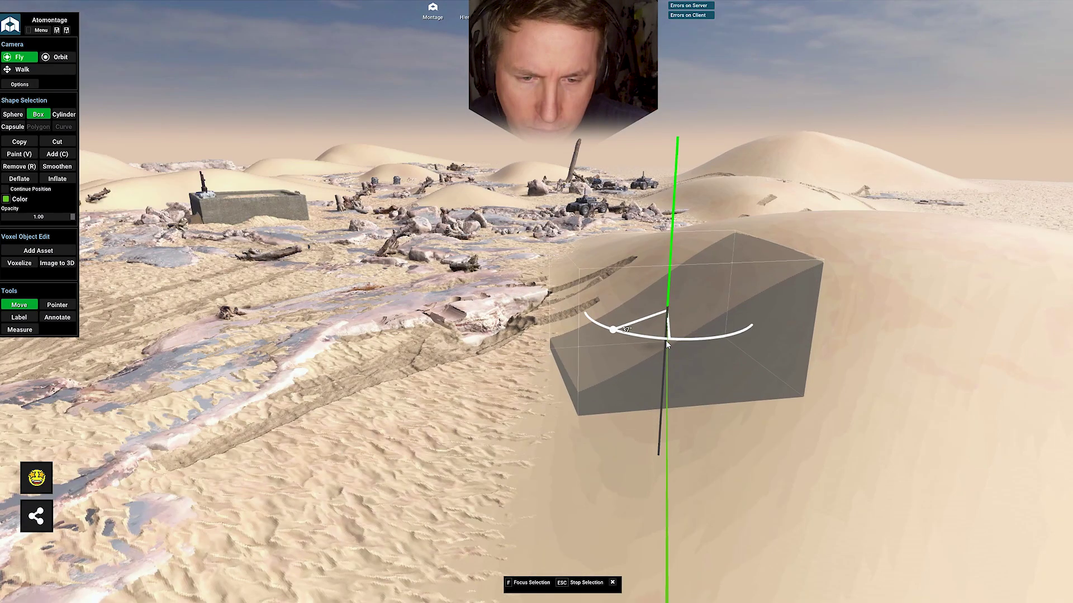
# Cut the boxed section out of the dune and lift the wedge-shaped block out of the hole
pyautogui.press('a')
pyautogui.moveTo(667, 299)
pyautogui.mouseDown(button='right')
pyautogui.moveTo(714, 296)
pyautogui.moveTo(680, 279)
pyautogui.moveTo(675, 310)
pyautogui.mouseUp(button='right')
pyautogui.press('s')
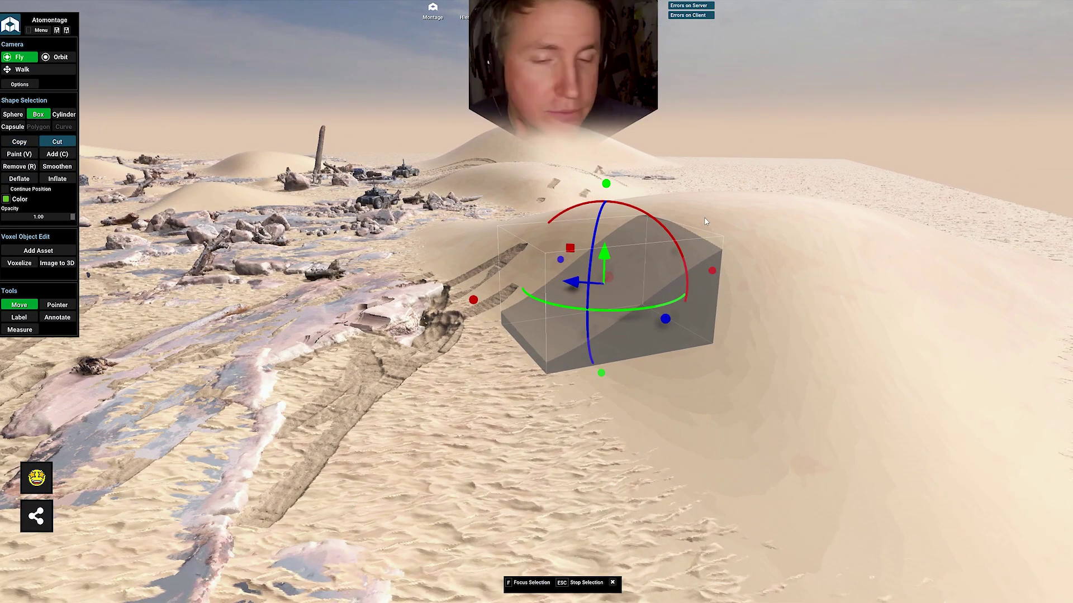
pyautogui.hotkey('ctrl', 'x')
pyautogui.moveTo(573, 248); pyautogui.dragTo(464, 148)
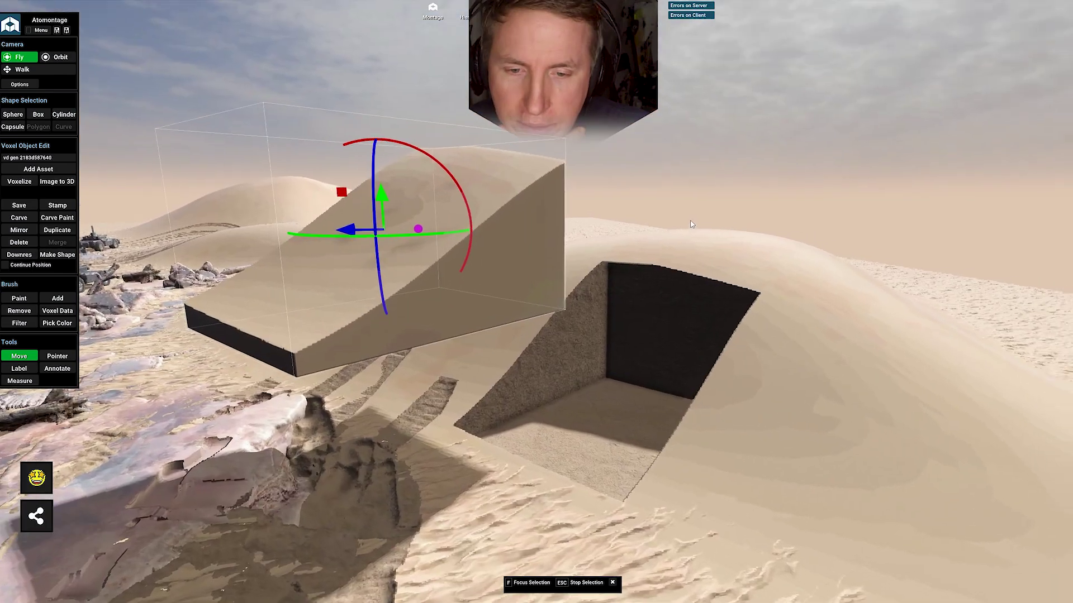
# Move the cut sand block away from its hole to the open sand beside the rock slab
pyautogui.press('w')
pyautogui.moveTo(690, 224); pyautogui.dragTo(512, 301, button='right')
pyautogui.press('s')
pyautogui.press('s')
pyautogui.press('a')
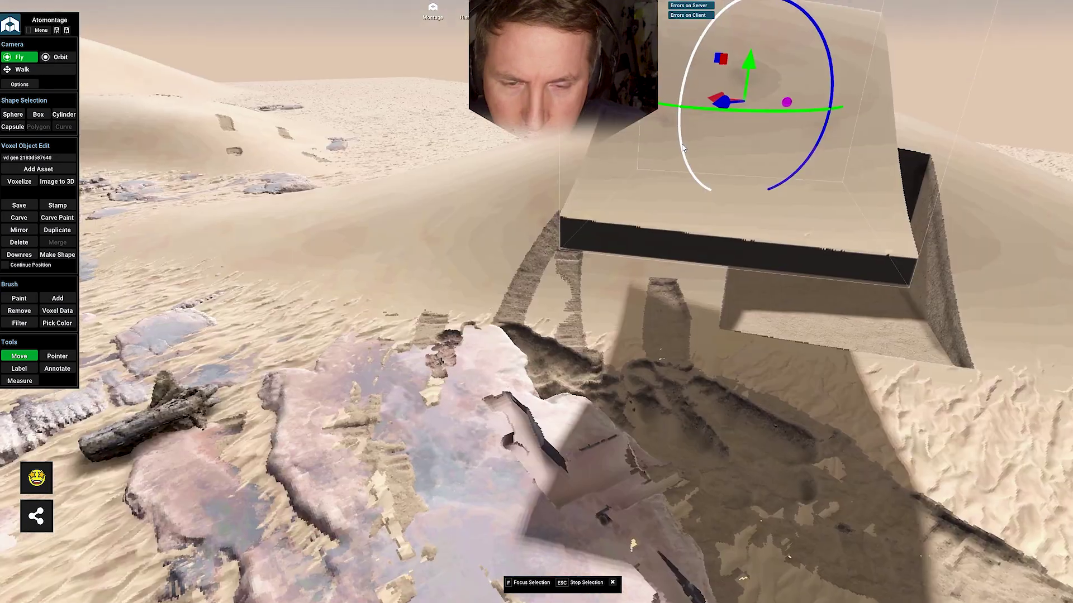
pyautogui.press('d')
pyautogui.moveTo(682, 147); pyautogui.dragTo(545, 172, button='right')
pyautogui.press('s')
pyautogui.moveTo(492, 143); pyautogui.dragTo(727, 232)
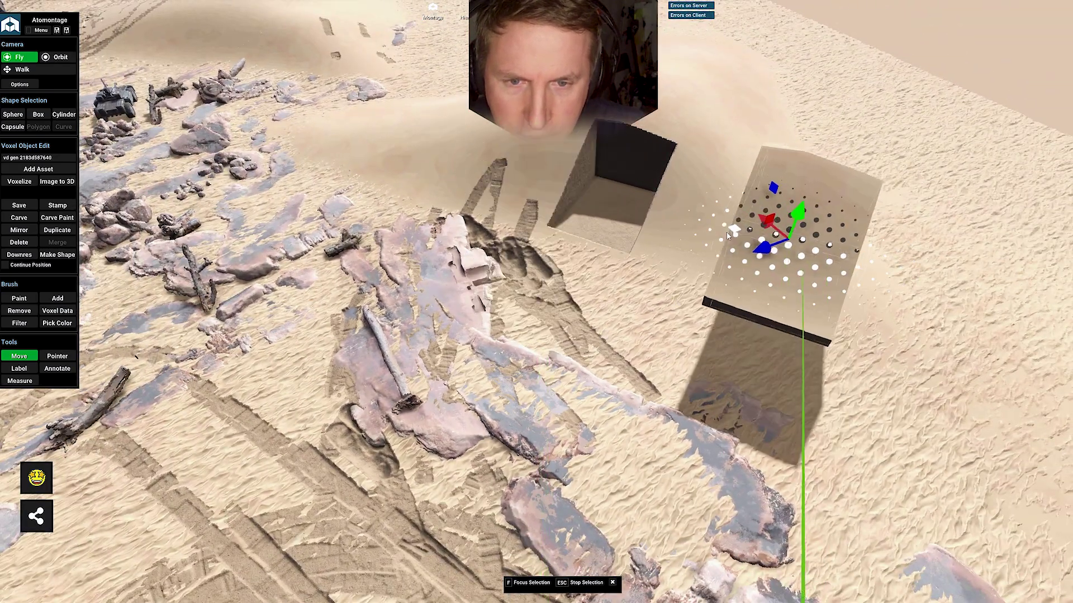
pyautogui.moveTo(817, 314); pyautogui.dragTo(912, 266)
# Turn the sand block and lower it onto the ground beside the rock slab as a ramp
pyautogui.press('d')
pyautogui.moveTo(891, 283); pyautogui.dragTo(565, 283, button='right')
pyautogui.moveTo(534, 241); pyautogui.dragTo(308, 292)
pyautogui.press('a')
pyautogui.moveTo(321, 268); pyautogui.dragTo(626, 279, button='right')
pyautogui.moveTo(729, 220); pyautogui.dragTo(759, 345)
pyautogui.press('d')
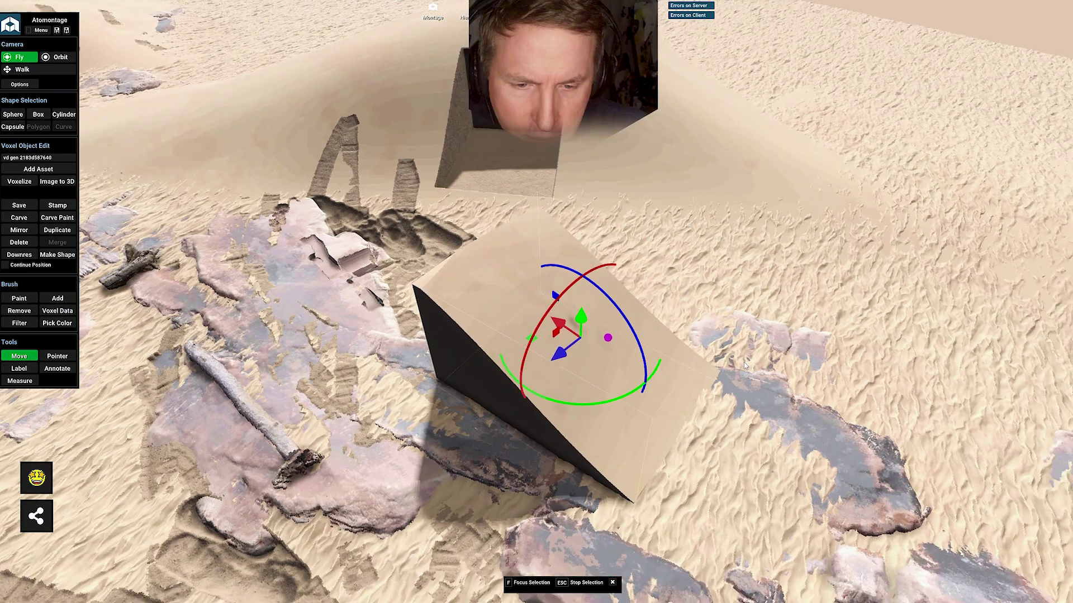
# Place a copy of the sand wedge behind the first one and raise it so the ramp continues upward
pyautogui.moveTo(743, 362); pyautogui.dragTo(483, 354, button='right')
pyautogui.moveTo(582, 250); pyautogui.dragTo(542, 189, button='right')
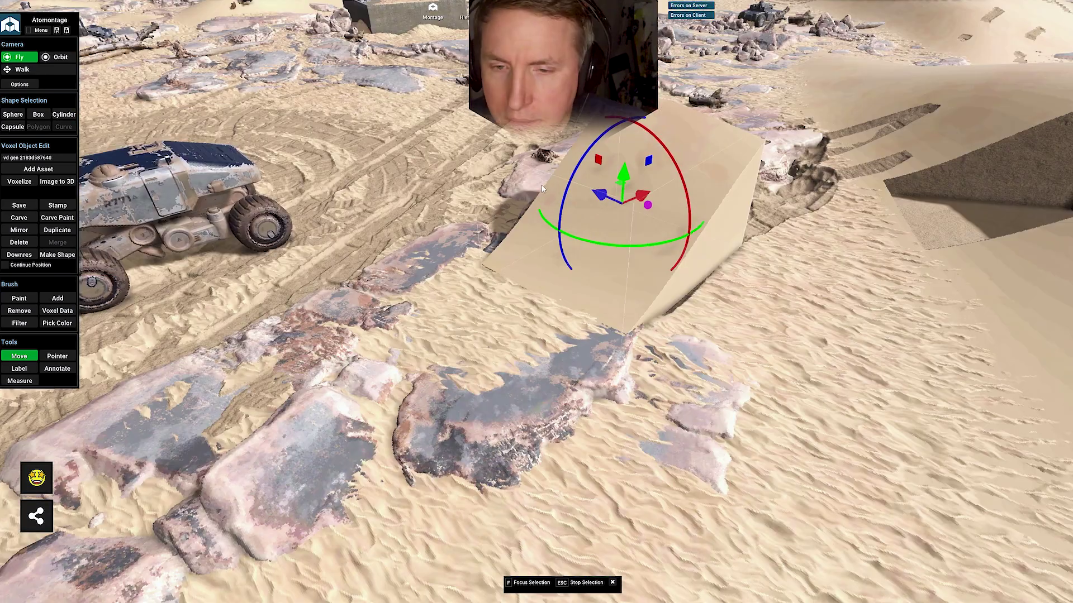
pyautogui.moveTo(607, 200); pyautogui.dragTo(666, 108)
pyautogui.press('d')
pyautogui.moveTo(666, 108); pyautogui.dragTo(668, 150, button='right')
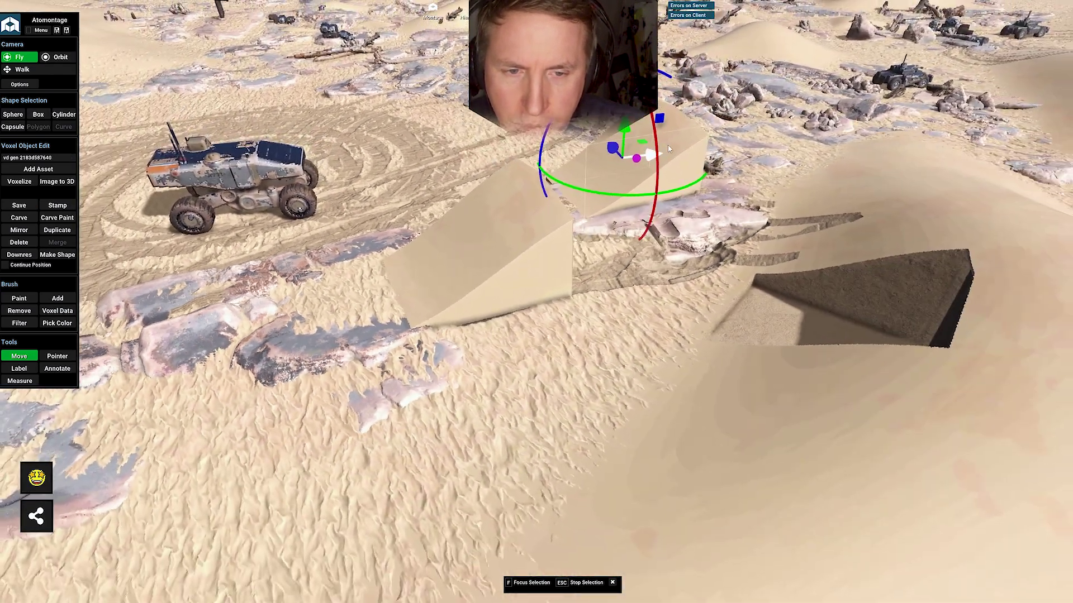
pyautogui.moveTo(627, 130); pyautogui.dragTo(660, 119)
pyautogui.moveTo(620, 164); pyautogui.dragTo(610, 138)
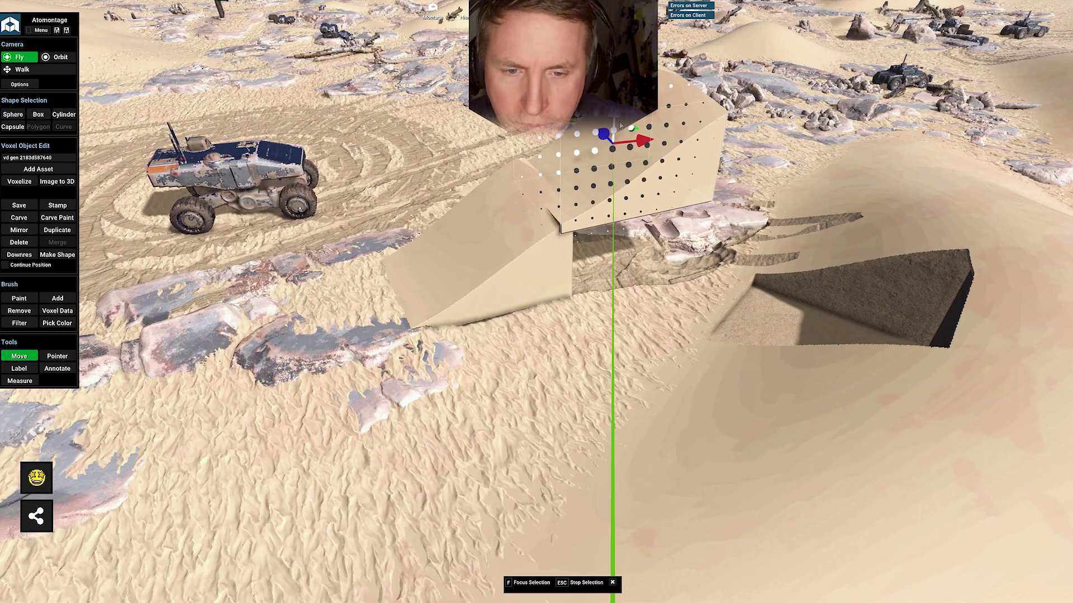
# Inspect the stacked ramp sections and their alignment from several viewpoints
pyautogui.press('a')
pyautogui.moveTo(624, 170); pyautogui.dragTo(672, 136, button='right')
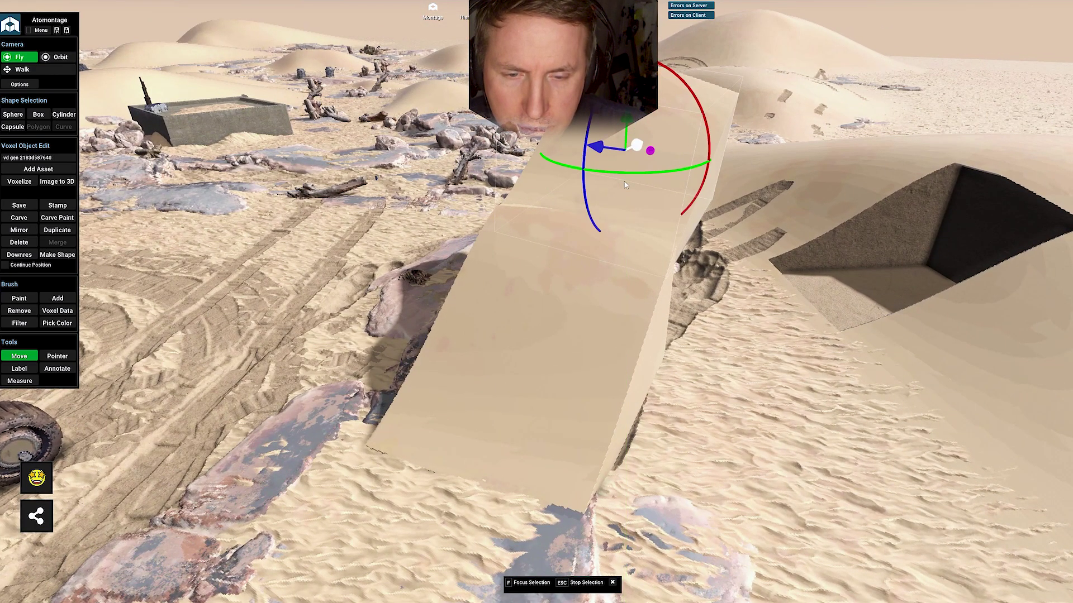
pyautogui.press('d')
pyautogui.moveTo(575, 200); pyautogui.dragTo(526, 134, button='right')
pyautogui.press('s')
pyautogui.press('w')
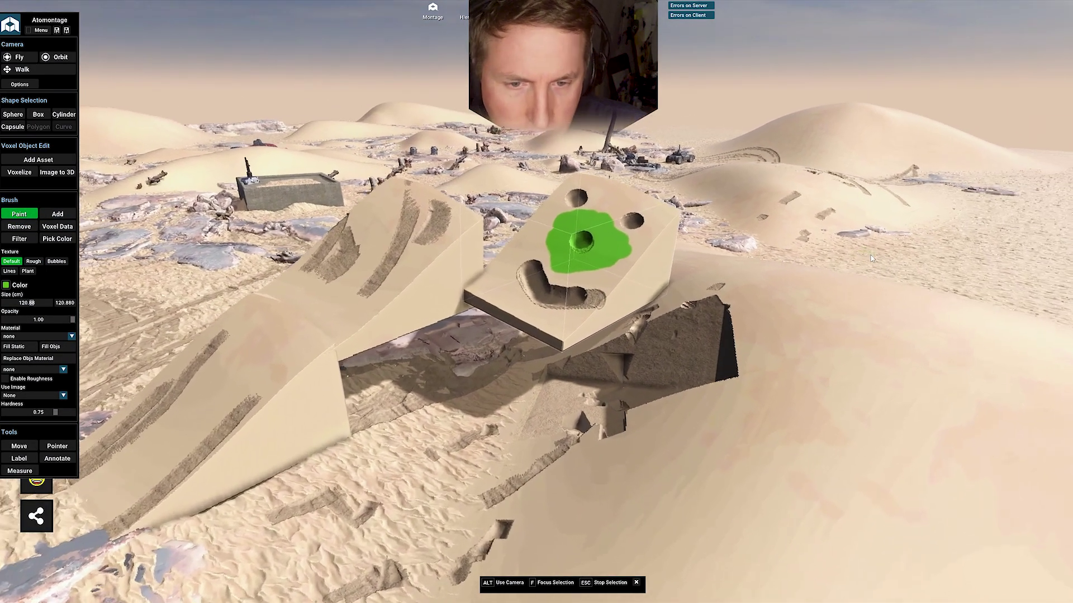
pyautogui.moveTo(487, 256)
pyautogui.keyDown('alt'); pyautogui.mouseDown()
pyautogui.moveTo(498, 246)
pyautogui.moveTo(369, 257)
pyautogui.mouseUp(); pyautogui.keyUp('alt')
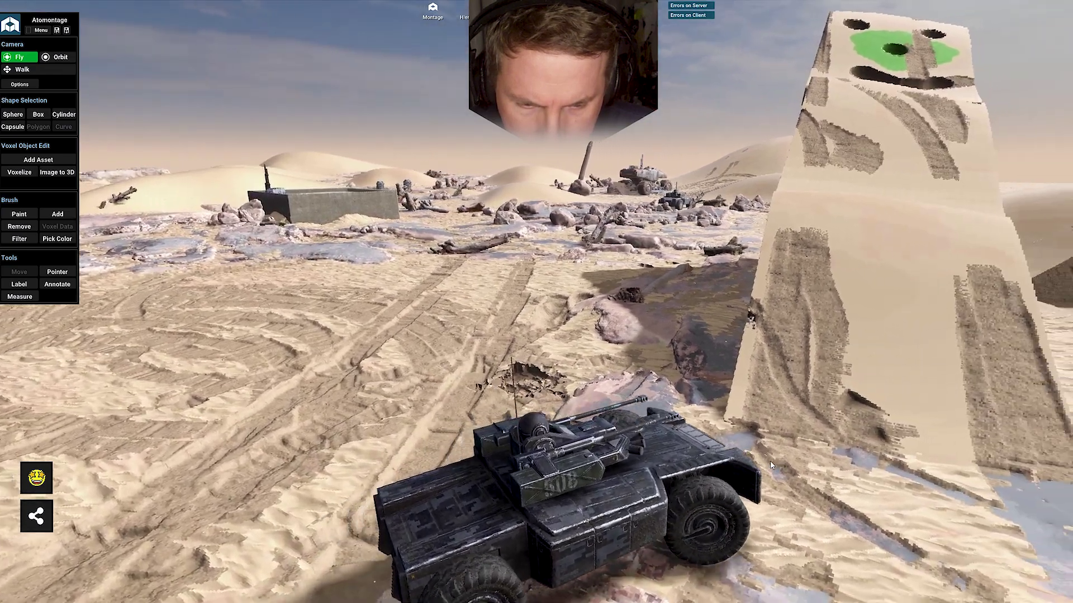
# Drive the black armored vehicle up the sand ramp and across the green-painted face, backing up once for another run
pyautogui.press('w')
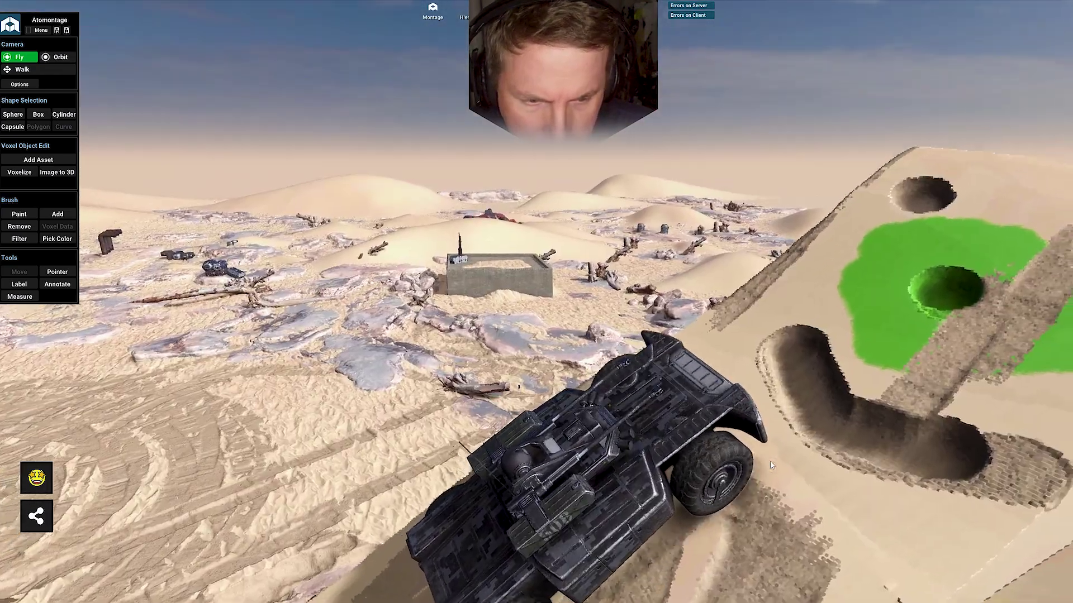
pyautogui.press('w')
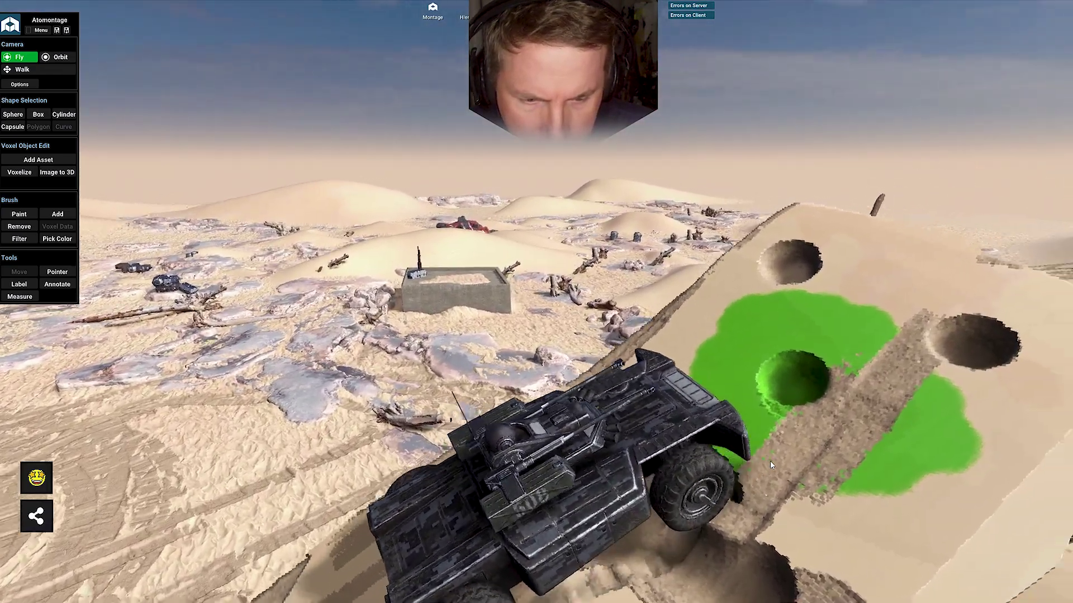
pyautogui.press('w')
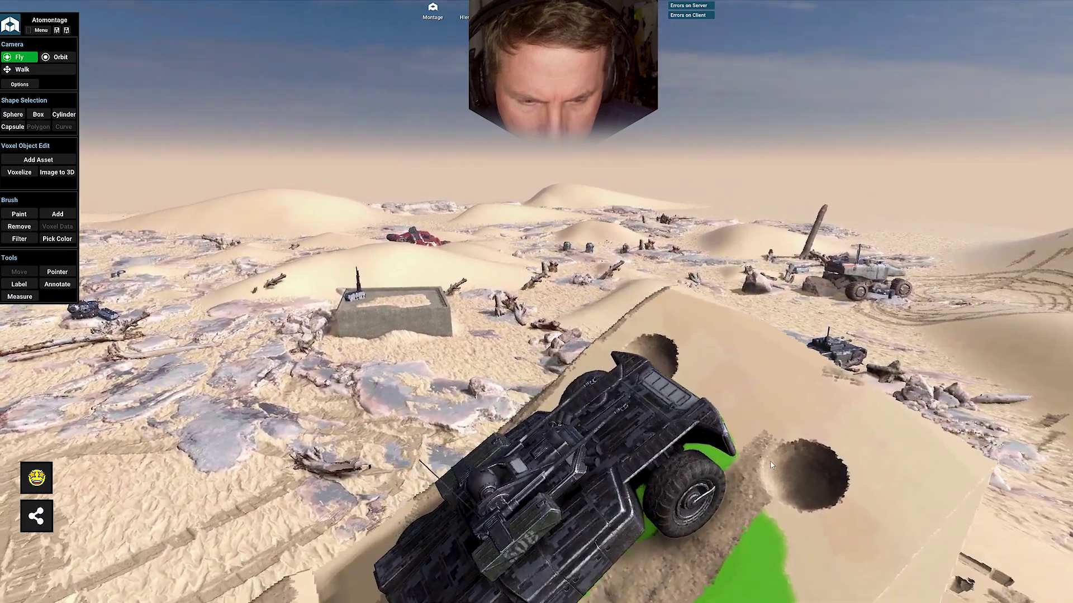
pyautogui.press('s')
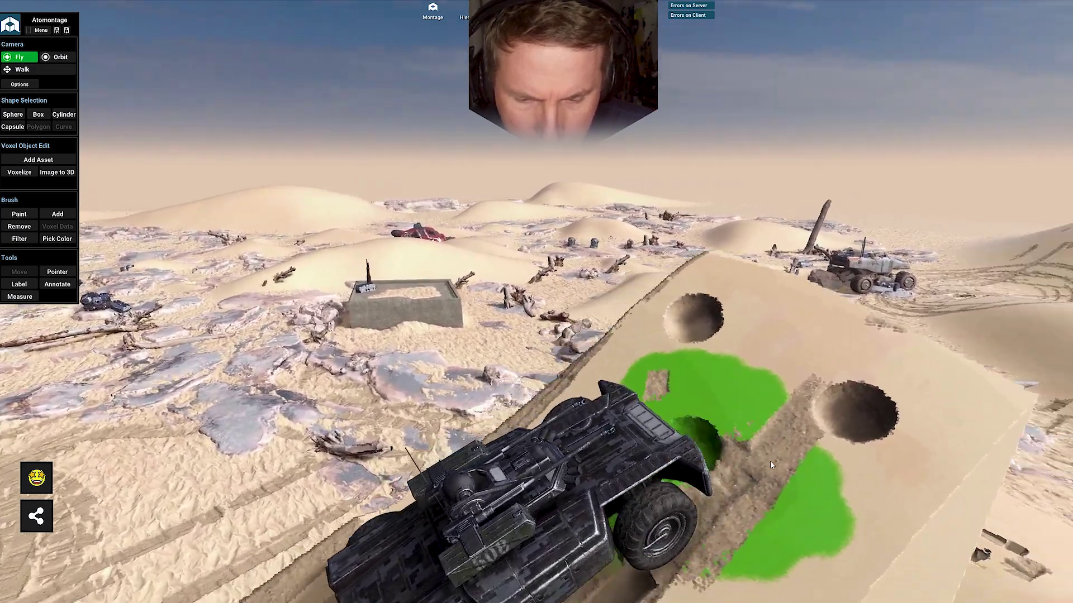
pyautogui.press('w')
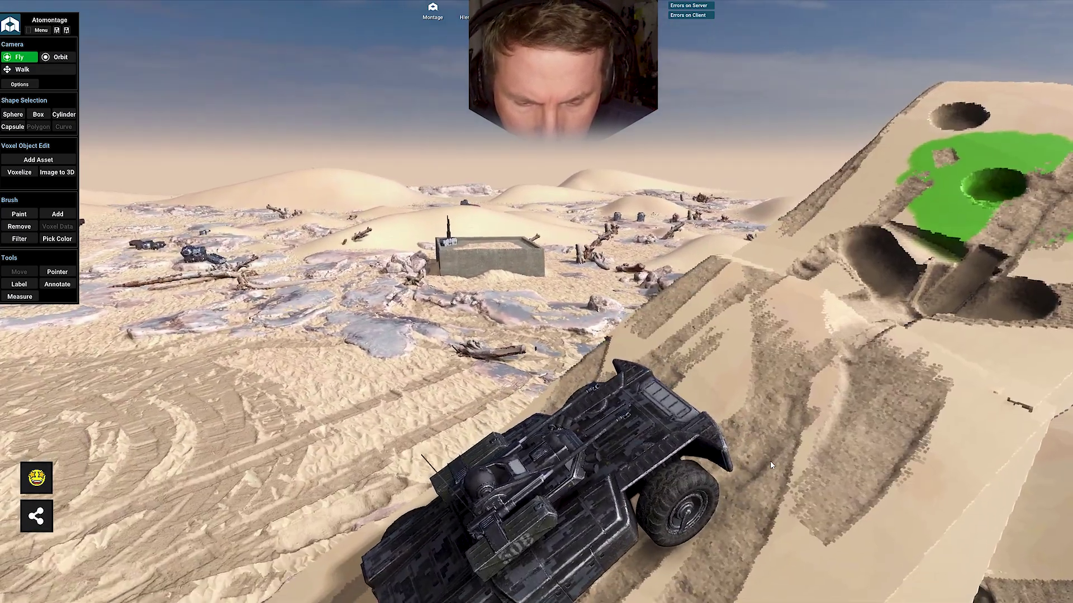
pyautogui.press('w')
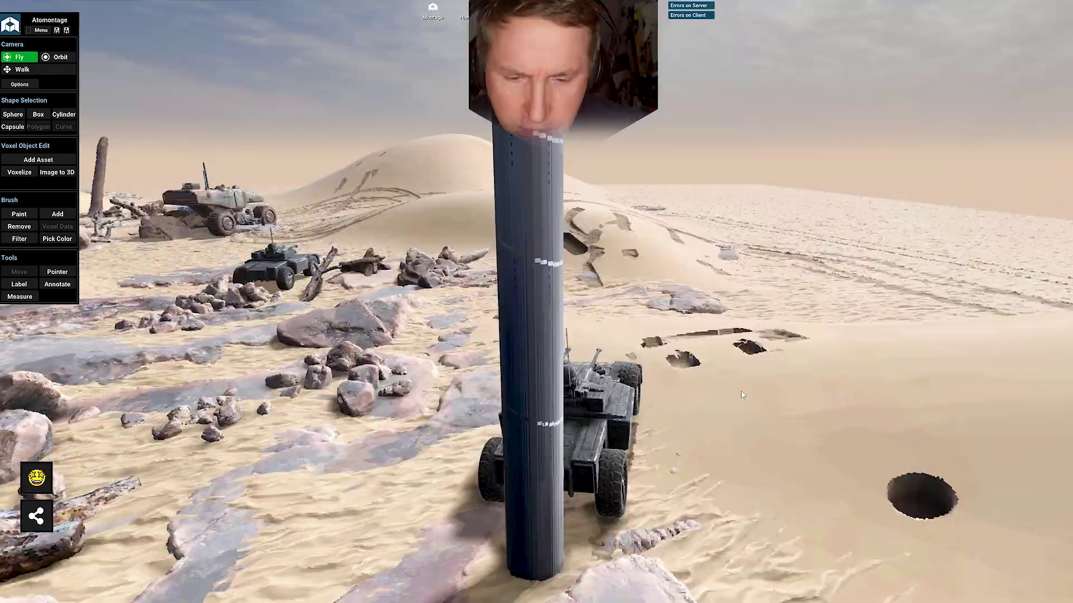
# Reverse the armored vehicle toward the blue pillar behind it and drive it forward again
pyautogui.press('s')
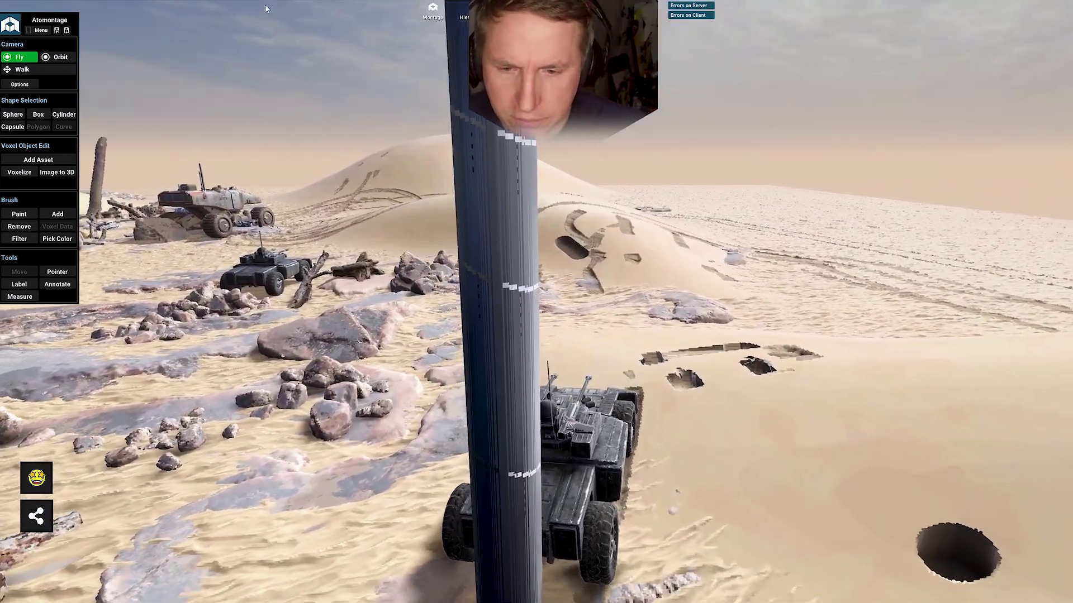
pyautogui.press('s')
pyautogui.press('w')
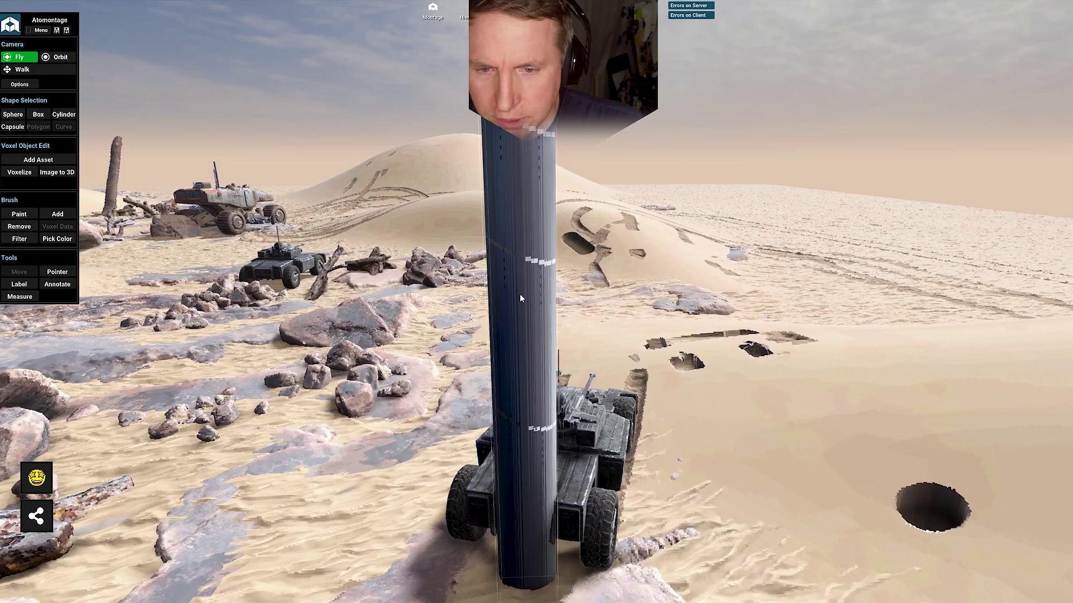
# Select the blue pillar behind the armored vehicle and focus the view on it
pyautogui.click(542, 304)
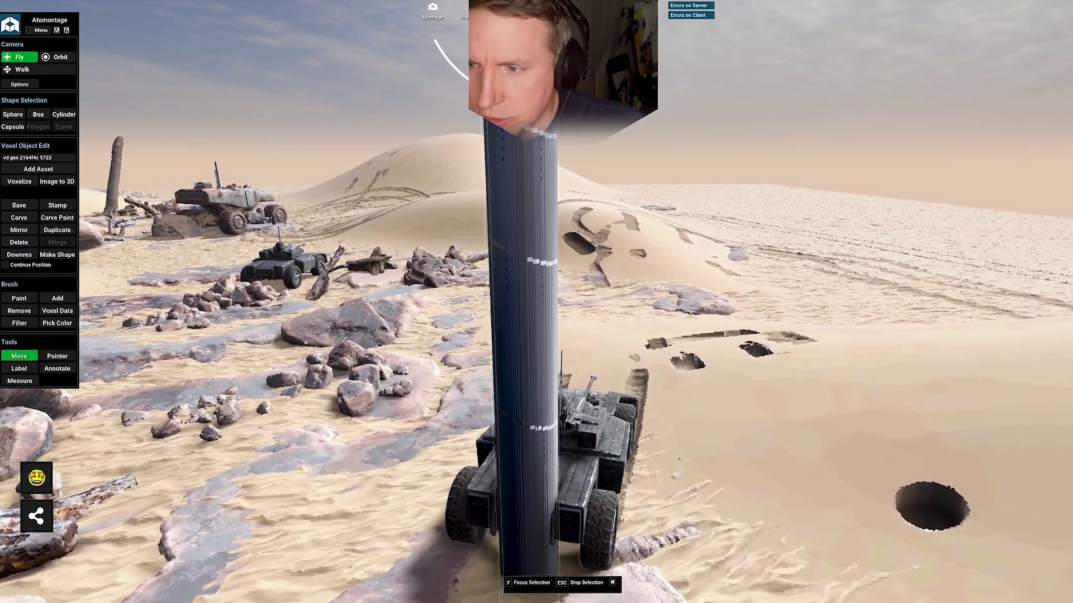
pyautogui.press('f')
pyautogui.press('s')
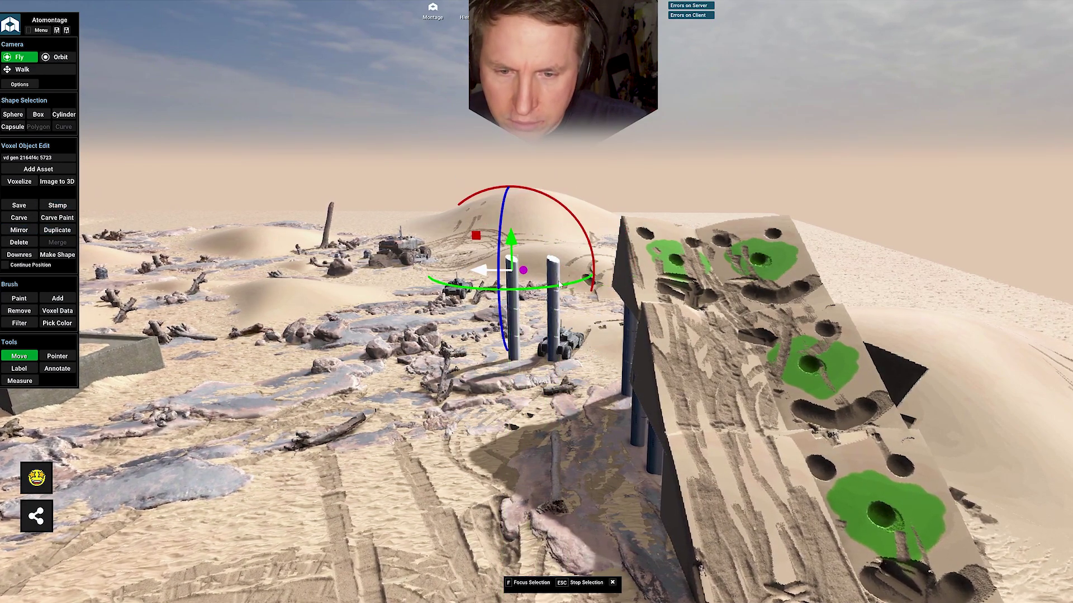
# Drive the armored vehicle forward along the dune's edge with the blue pillar standing at its rear
pyautogui.press('f')
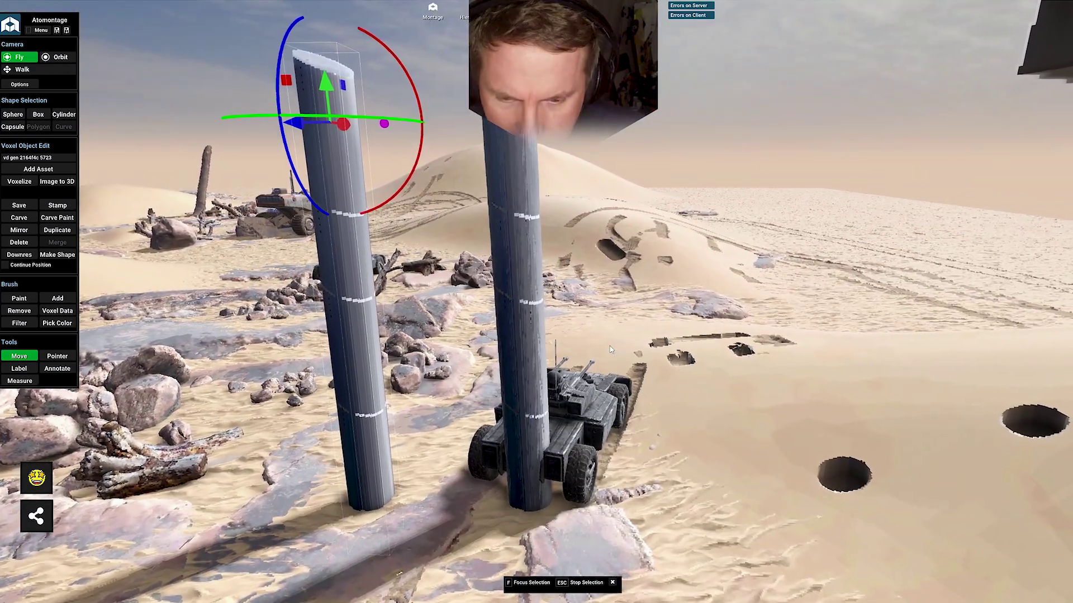
pyautogui.press('w')
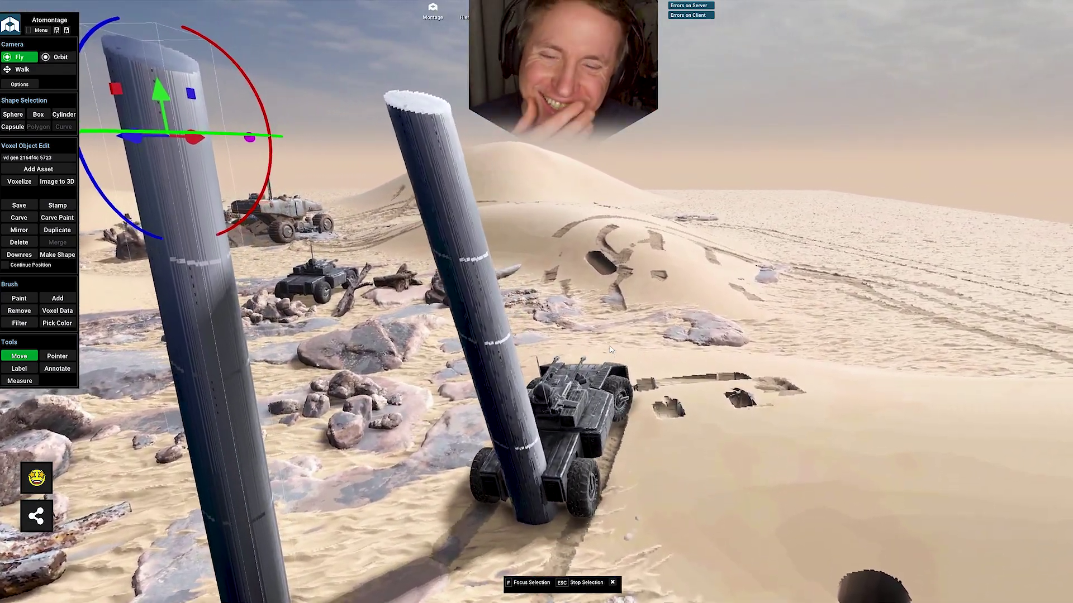
pyautogui.press('w')
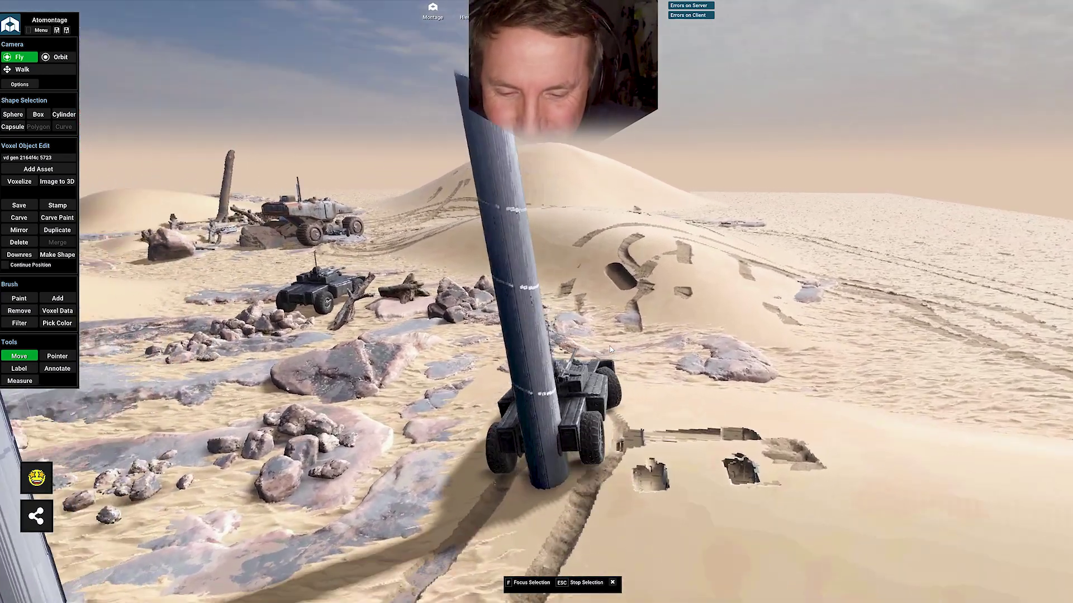
# Drive the black armored vehicle with the blue pillar at its rear down off the dune and around through the rocky sand flats
pyautogui.press('w')
pyautogui.press('a')
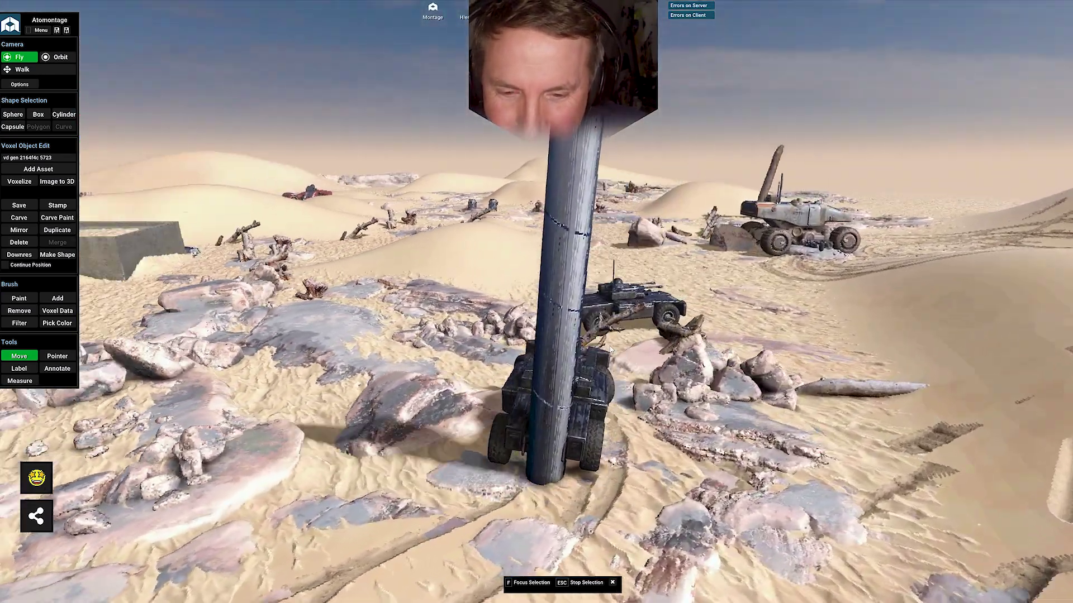
pyautogui.press('a')
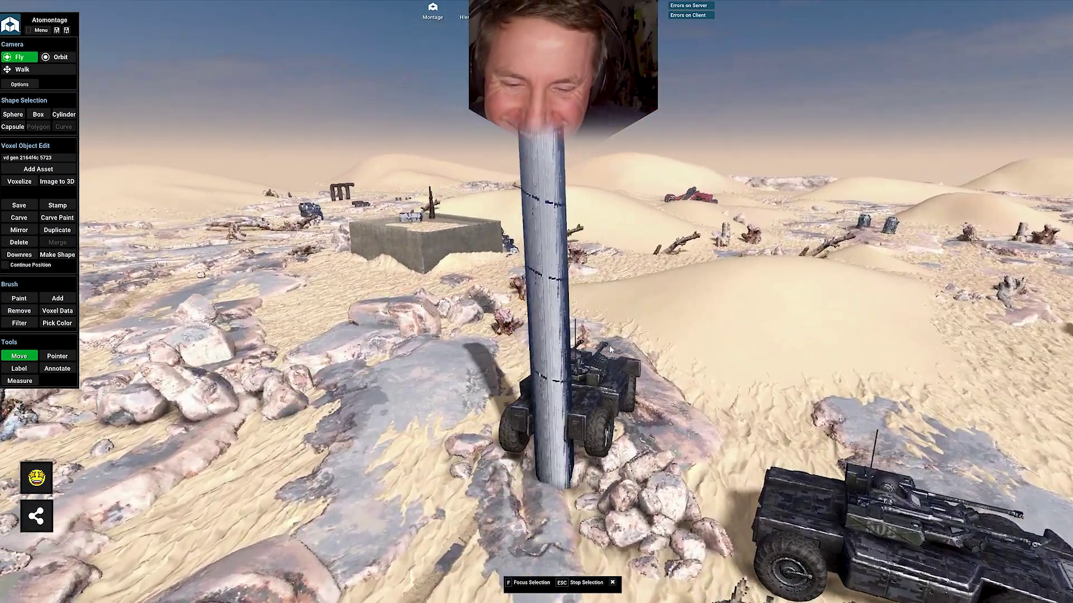
pyautogui.press('a')
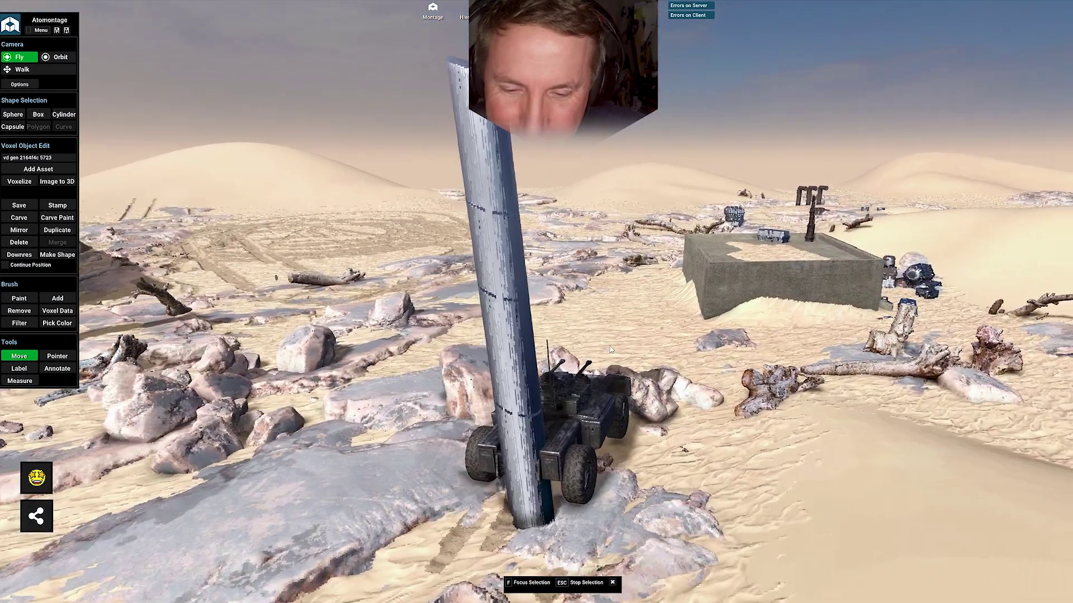
pyautogui.press('a')
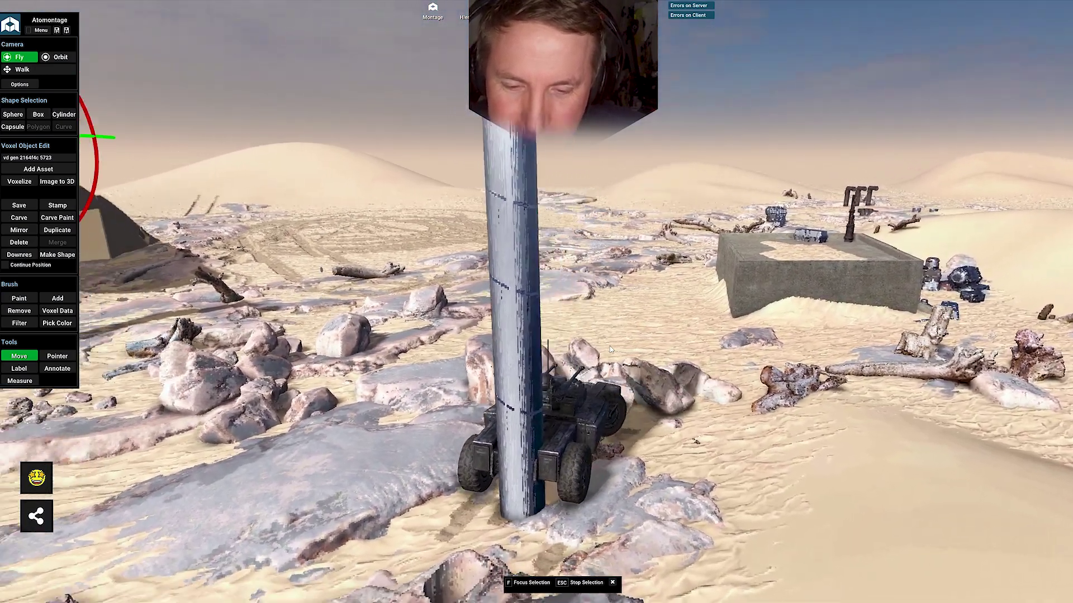
pyautogui.press('a')
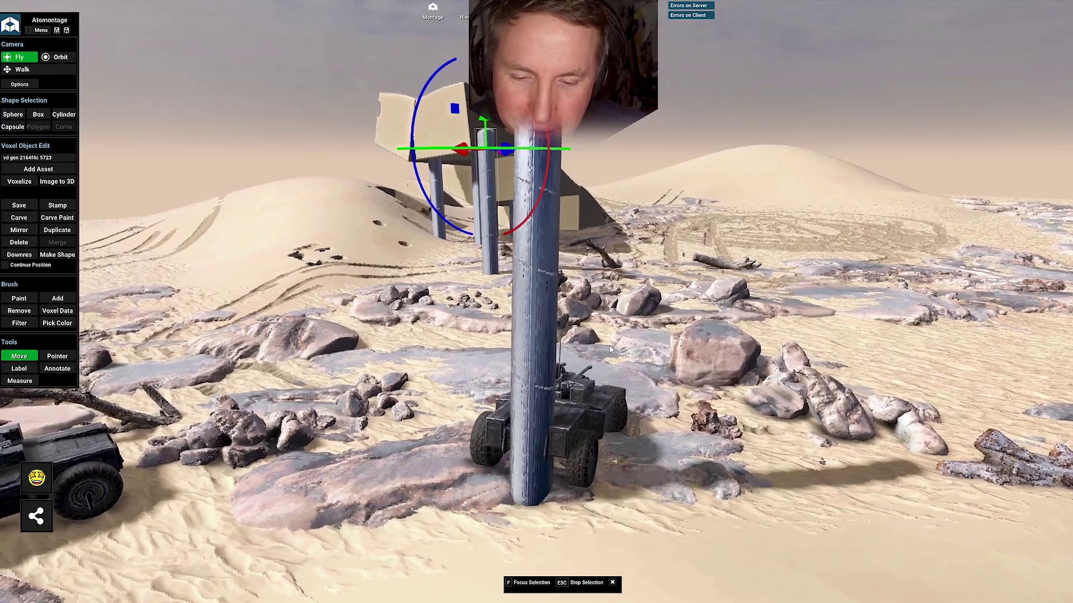
pyautogui.press('a')
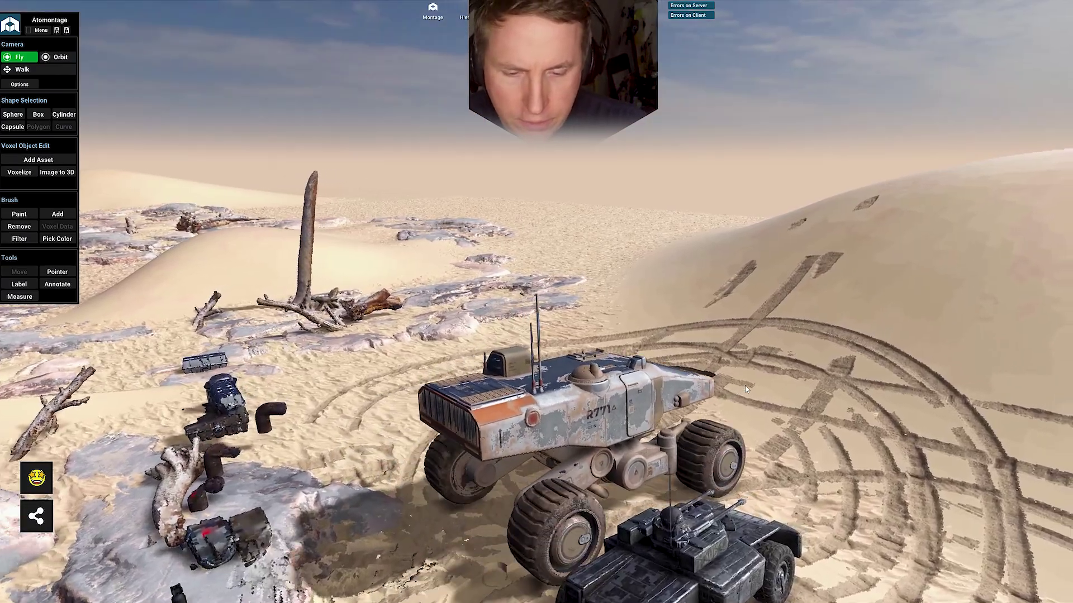
# Drive the large R771 rover along the tracked dune and out onto the open sand
pyautogui.press('w')
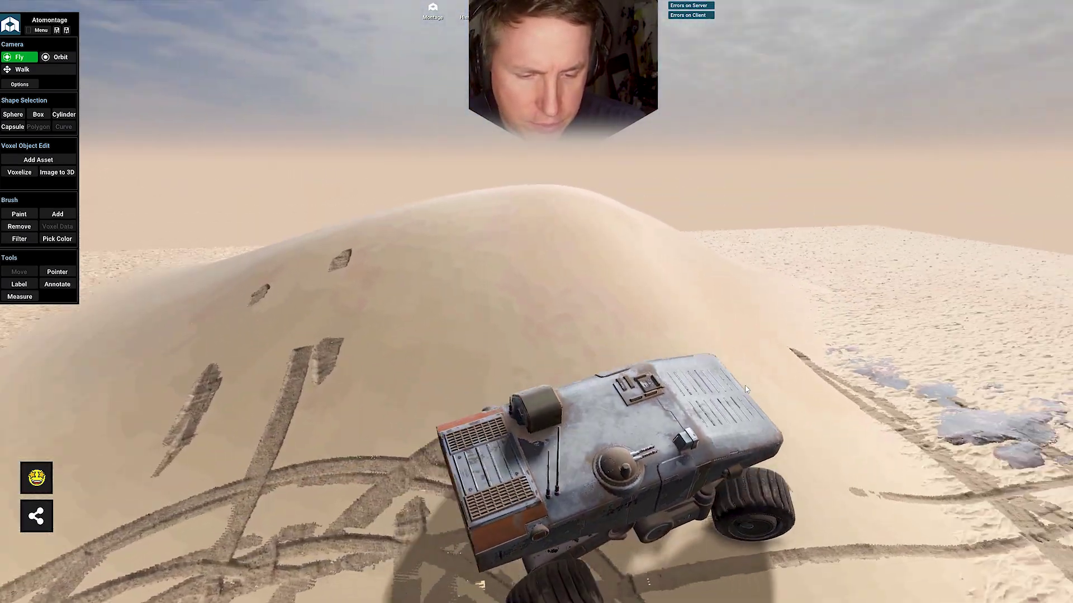
pyautogui.press('a')
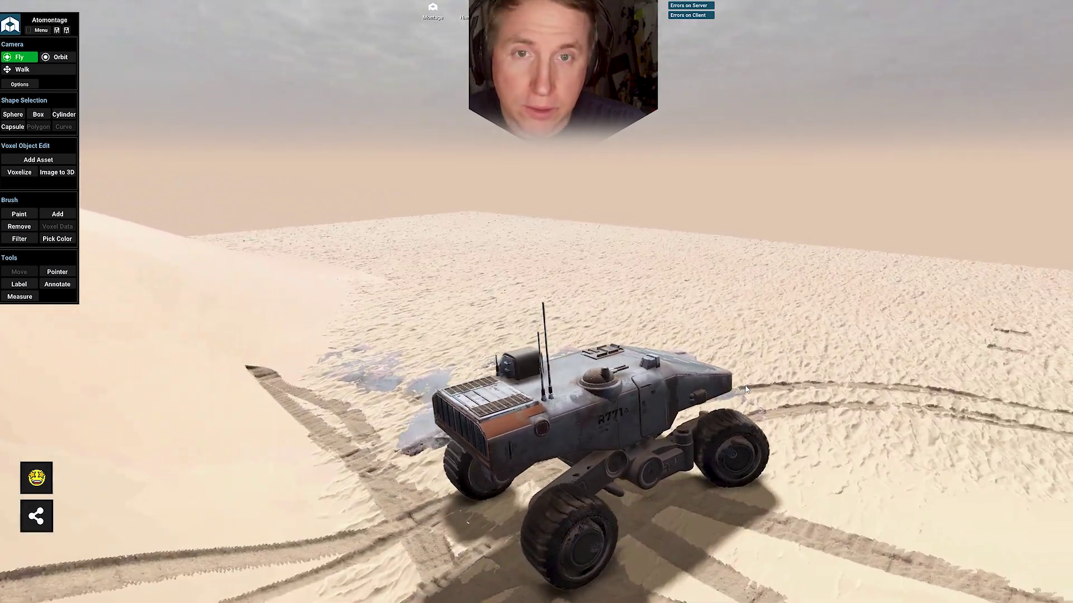
pyautogui.press('d')
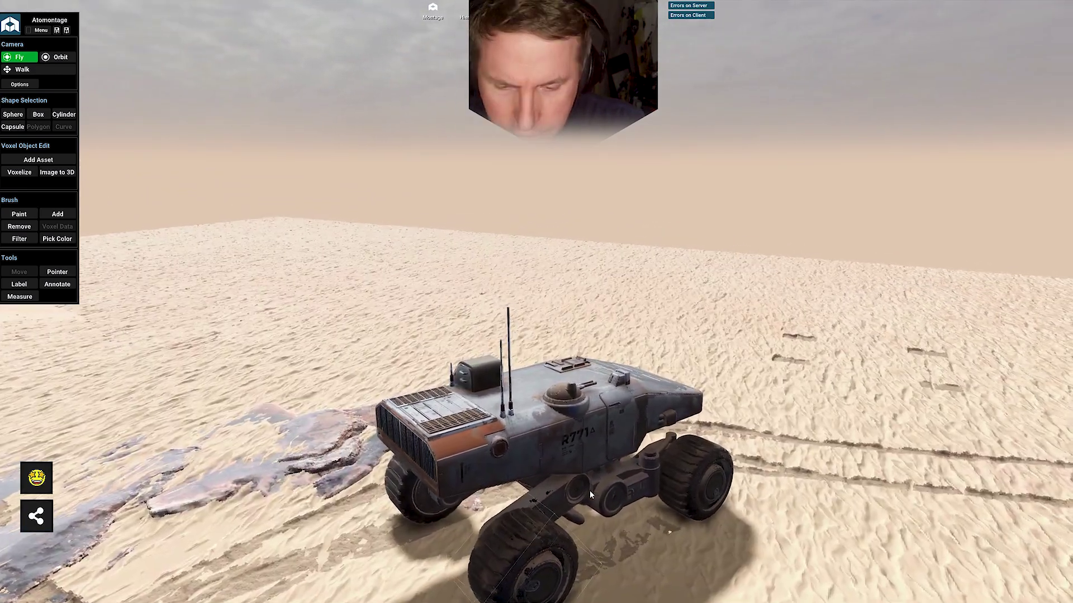
# Activate the Wheel-Duster script on the rover's rear wheels, wheel3 and wheel2, and drive the rover across the sand with the selection cleared
pyautogui.click(576, 522)
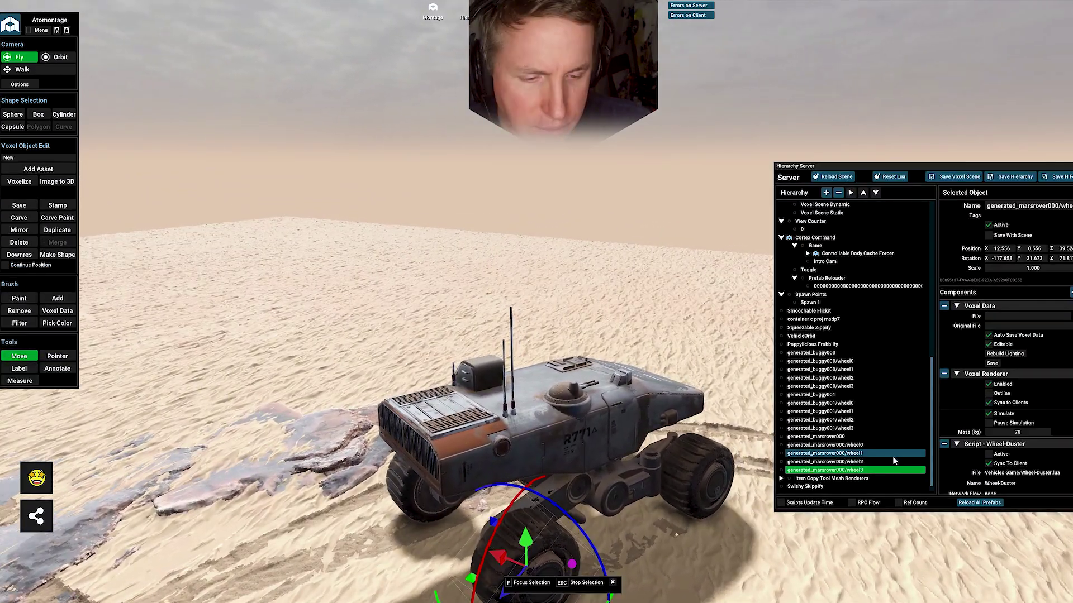
pyautogui.click(893, 462)
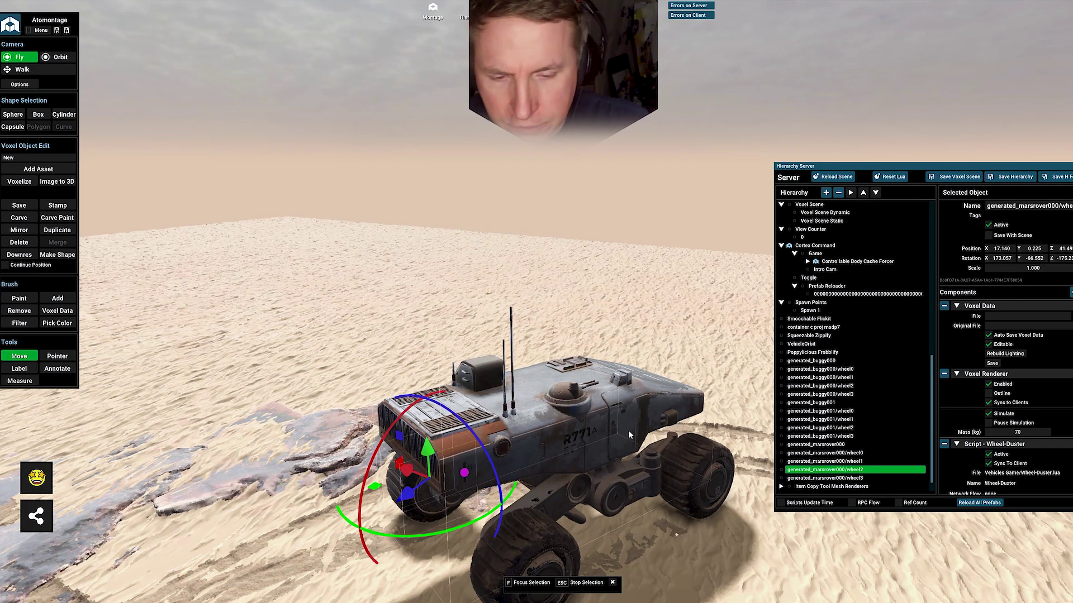
pyautogui.press('e')
pyautogui.press('w')
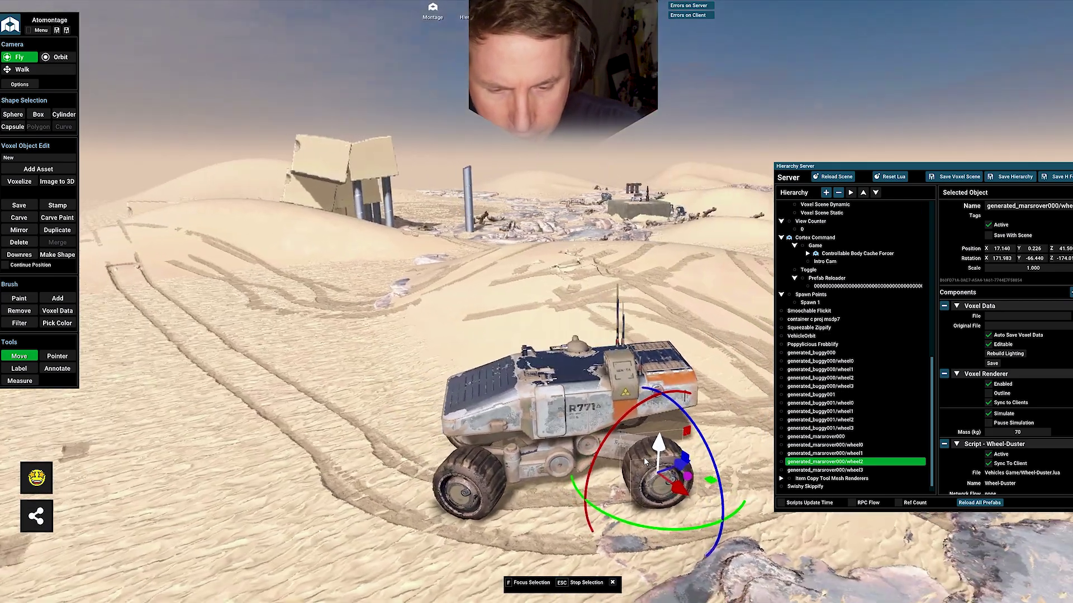
pyautogui.press('Escape')
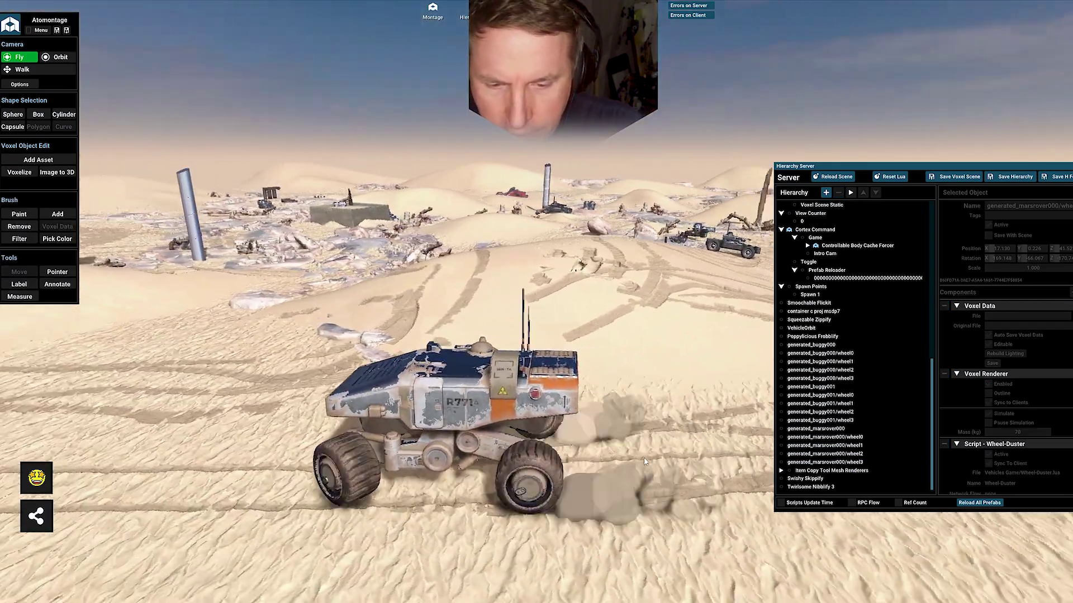